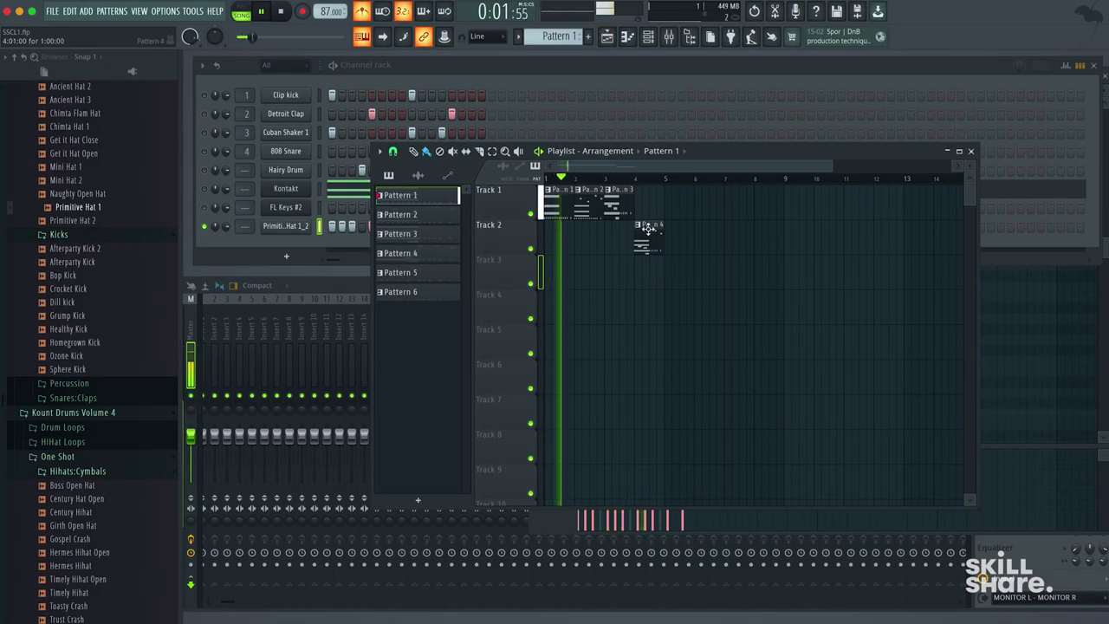
Close the Playlist so the Channel rack shows Pattern 1's drum and hi-hat steps
left_click(972, 151)
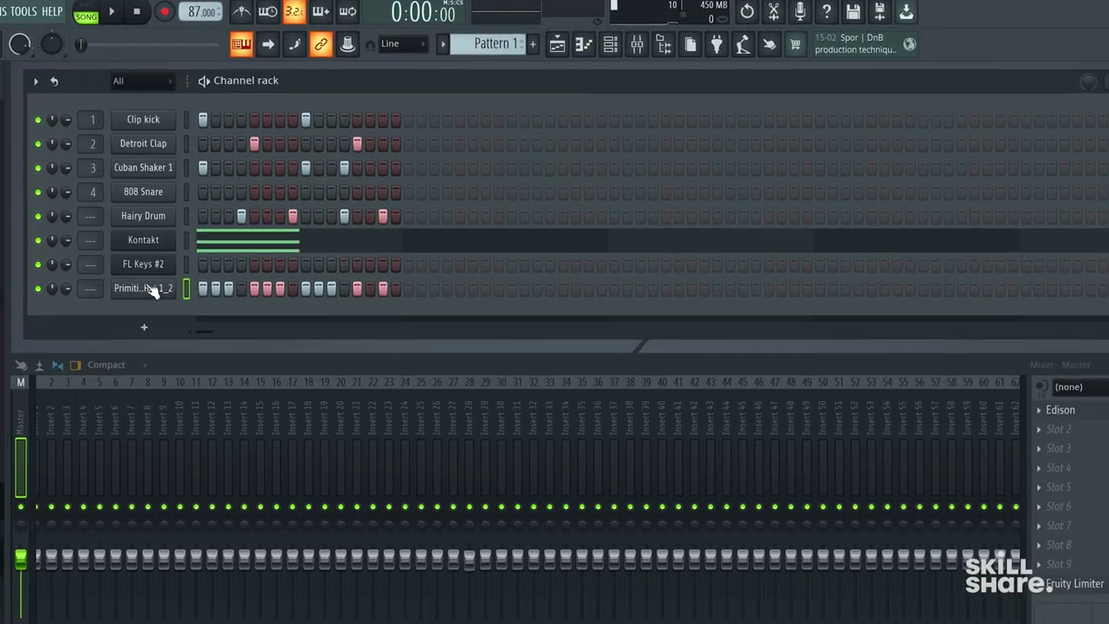
Open Primitive Hat 1_2 in the piano roll and set its snap to (none)
right_click(152, 290)
left_click(190, 292)
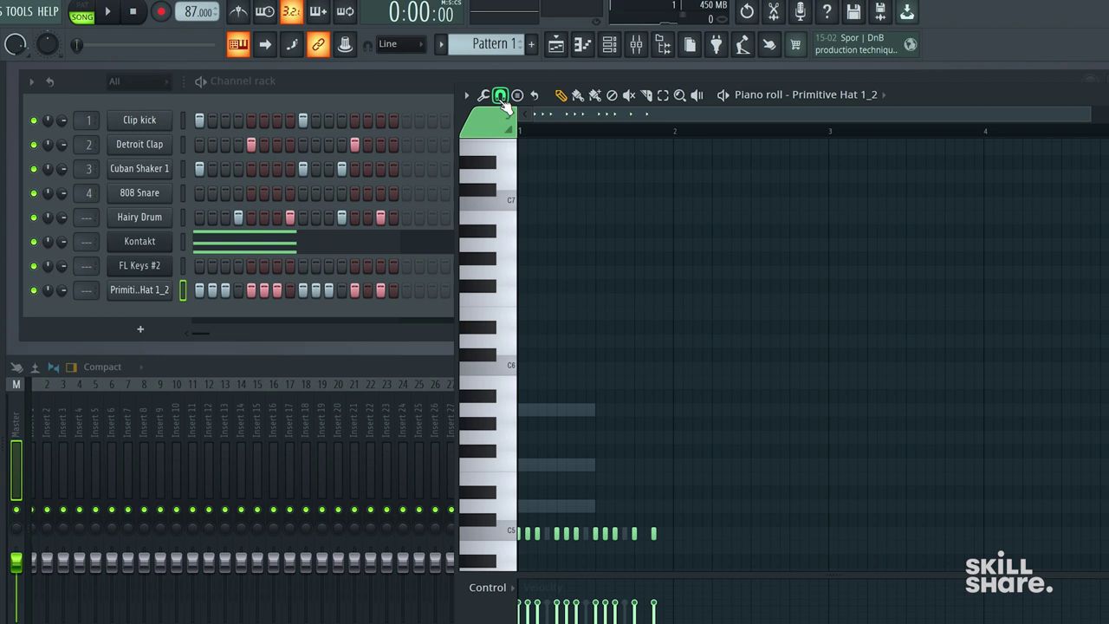
left_click(501, 97)
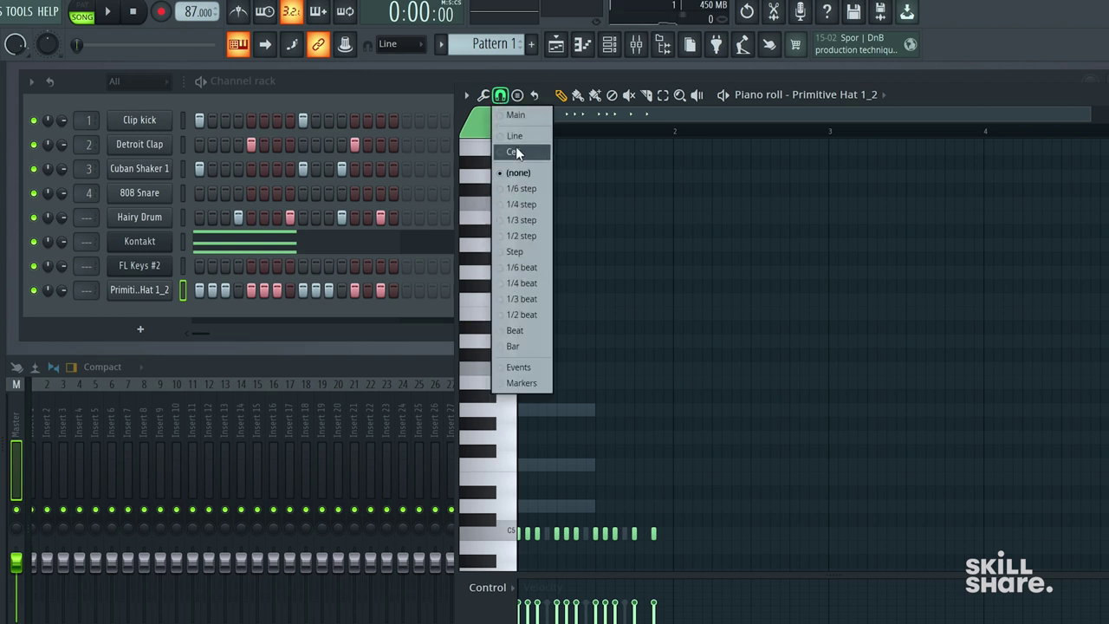
left_click(520, 251)
left_click(501, 96)
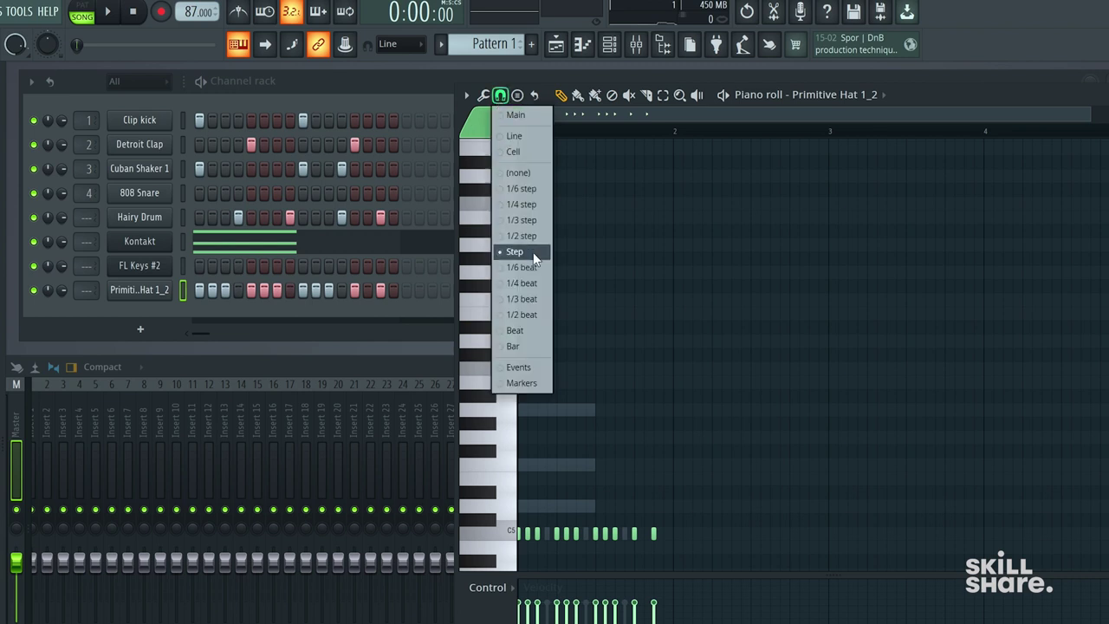
left_click(533, 175)
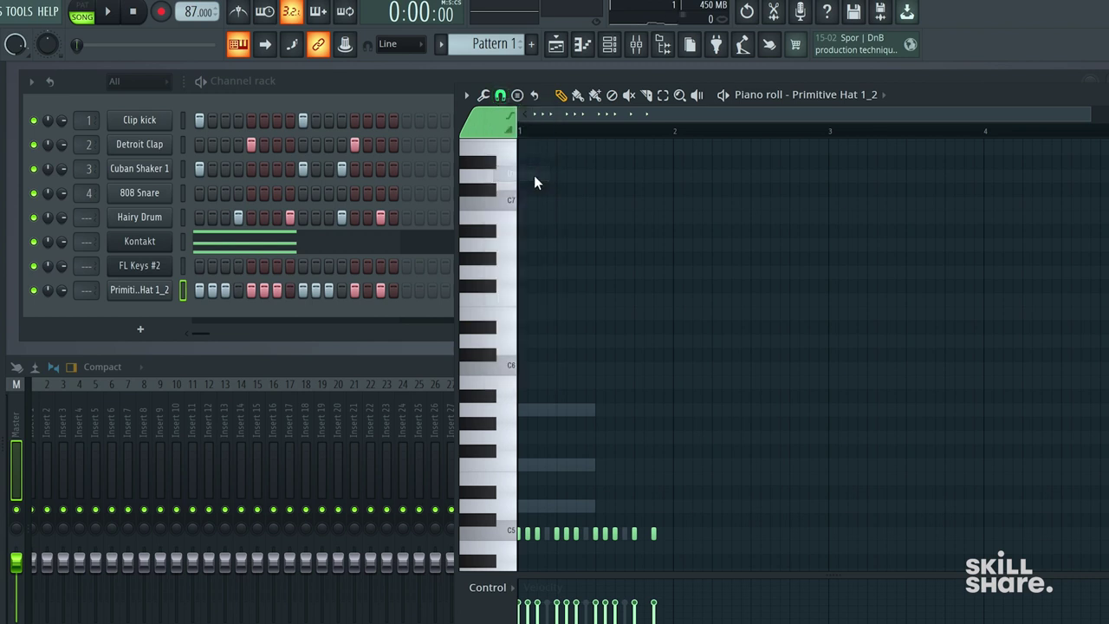
Select the C5 hi-hat notes and shift them slightly later off the grid, checking by playback
left_click(663, 95)
left_click_drag(671, 571, 478, 468)
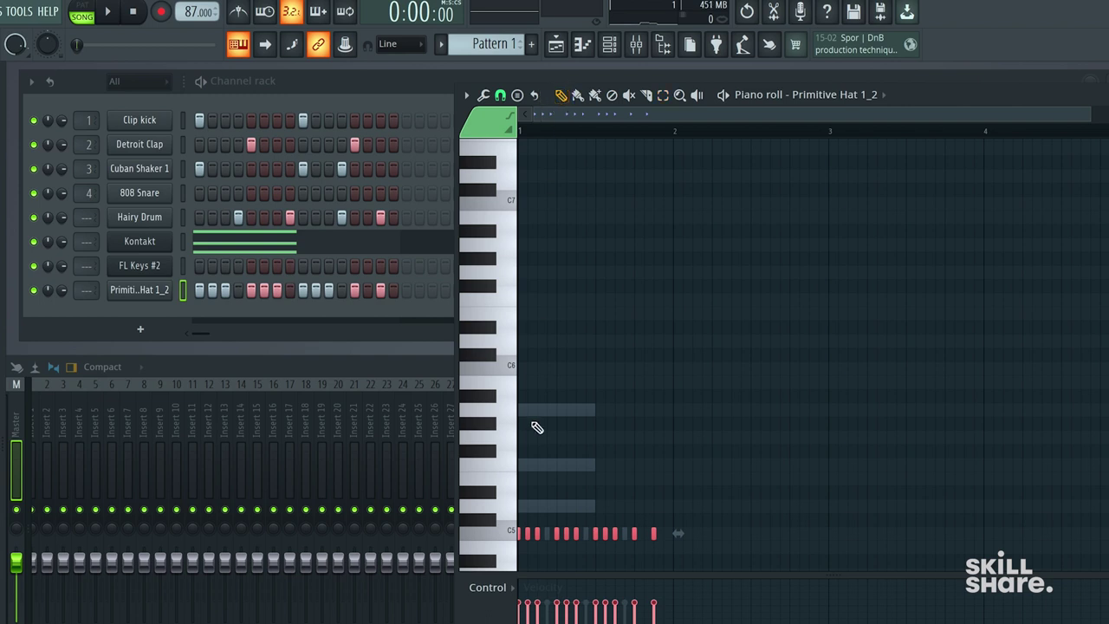
scroll(555, 445, "up", 5)
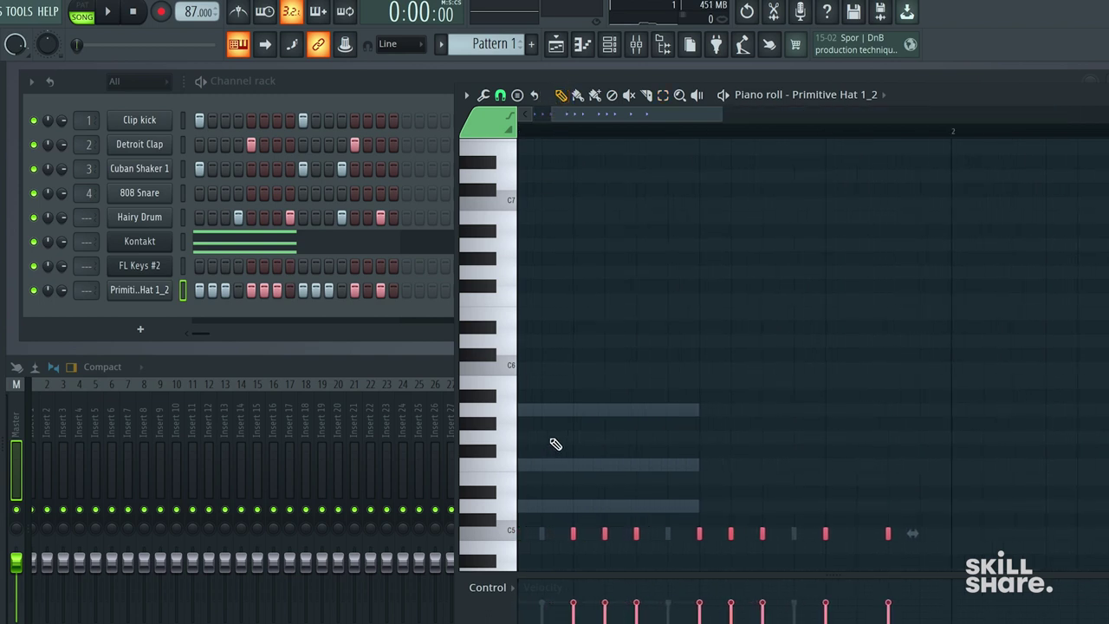
scroll(555, 445, "down", 6)
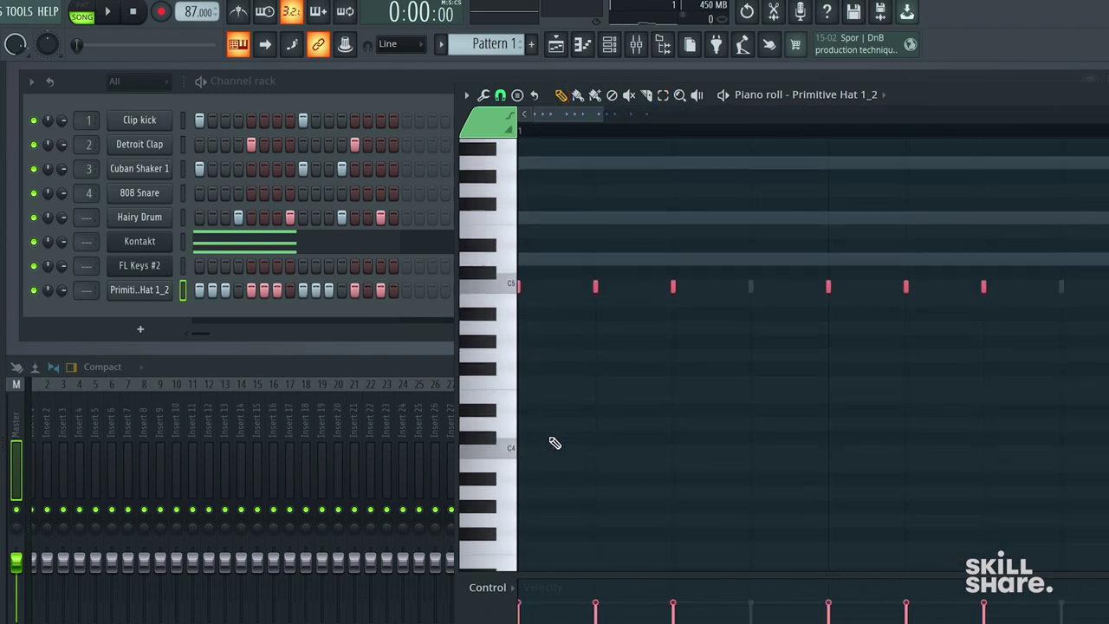
left_click_drag(595, 286, 613, 288)
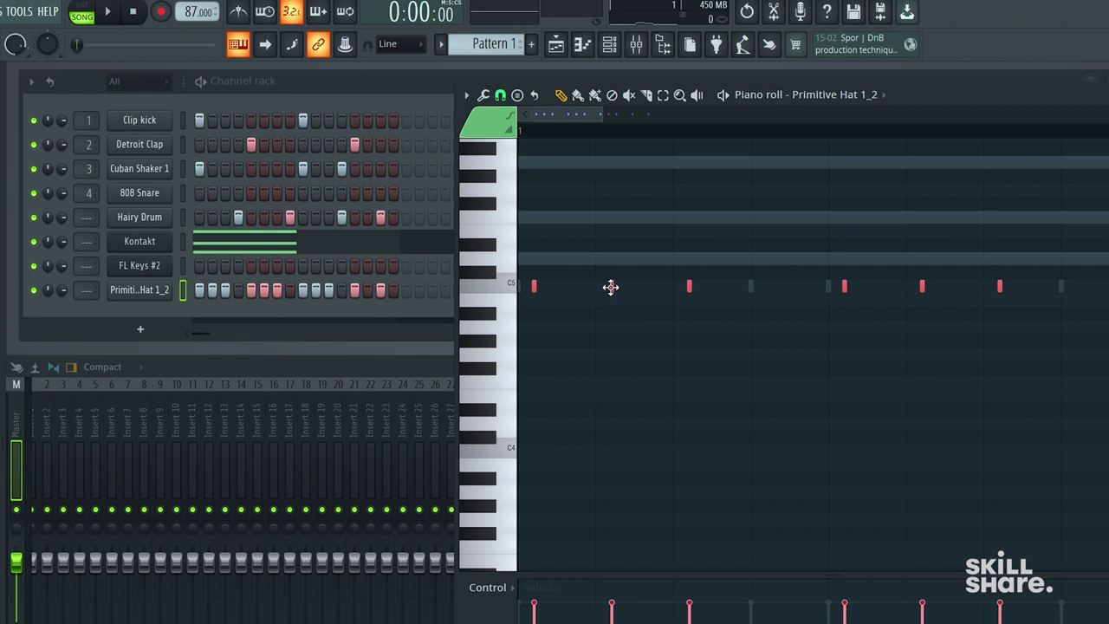
key("space")
left_click_drag(611, 287, 605, 286)
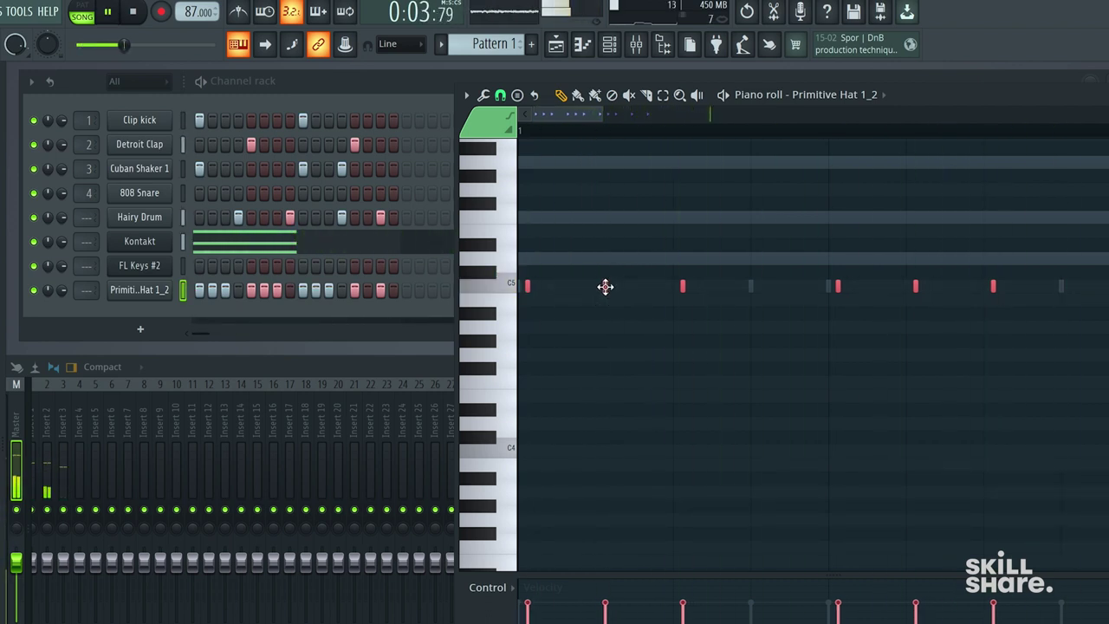
key("space")
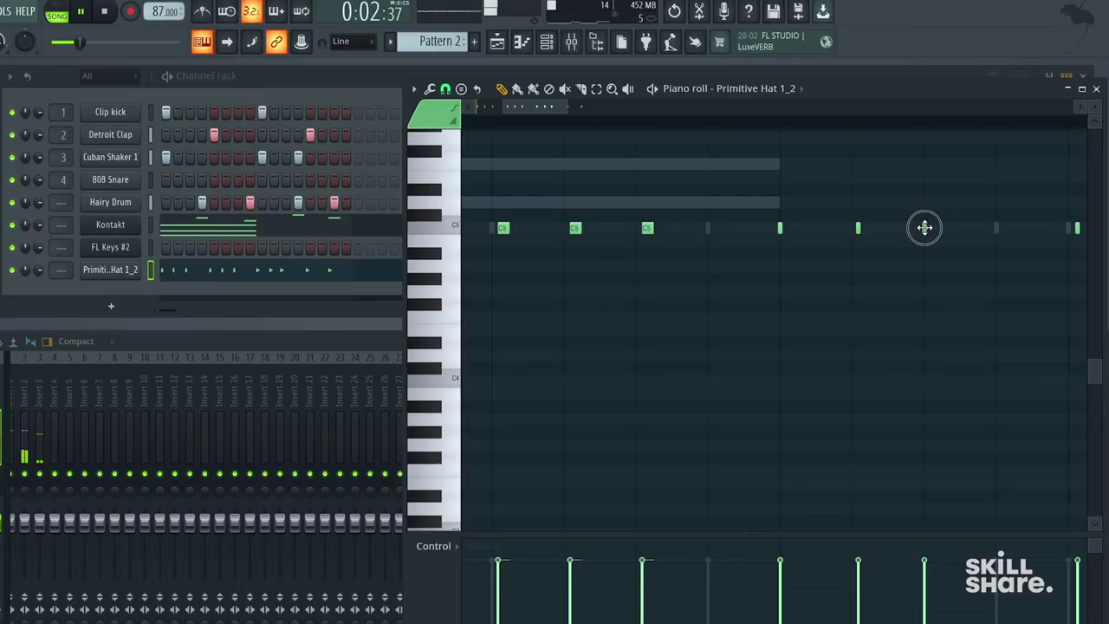
Nudge one Pattern 2 hi-hat note slightly off the grid
left_click_drag(925, 227, 935, 227)
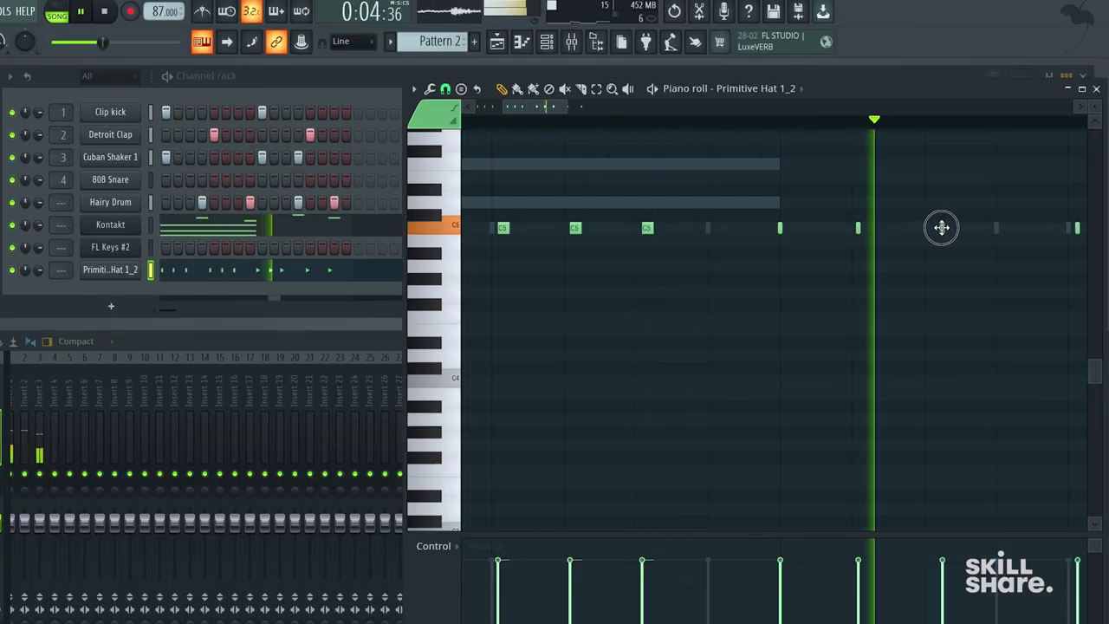
left_click_drag(937, 227, 931, 226)
scroll(953, 218, "down", 1)
scroll(953, 217, "up", 5)
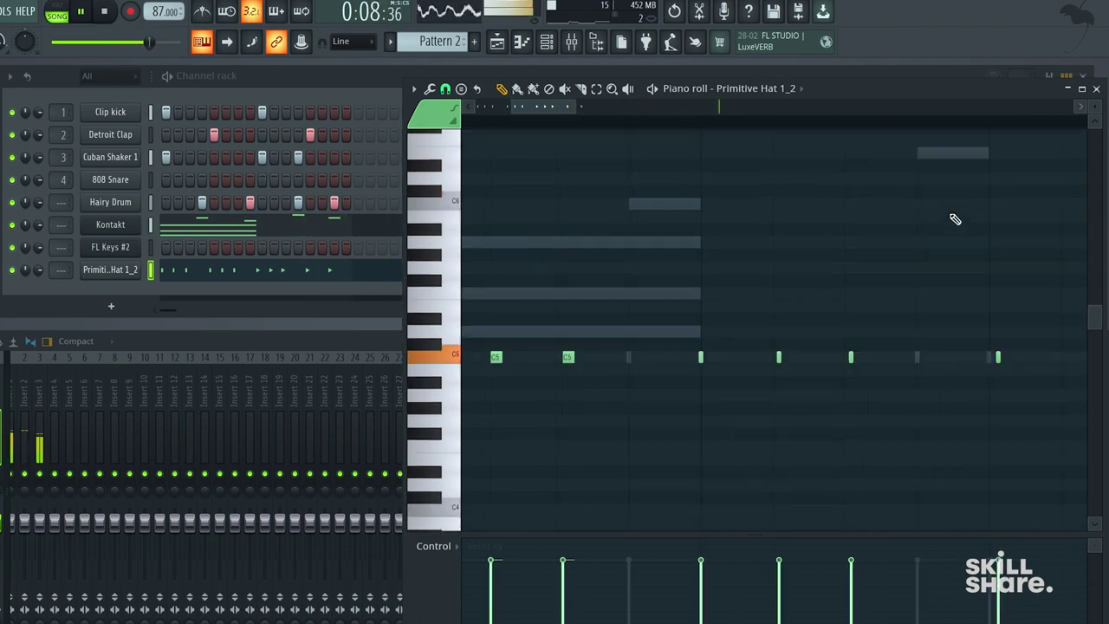
scroll(633, 165, "right", 1)
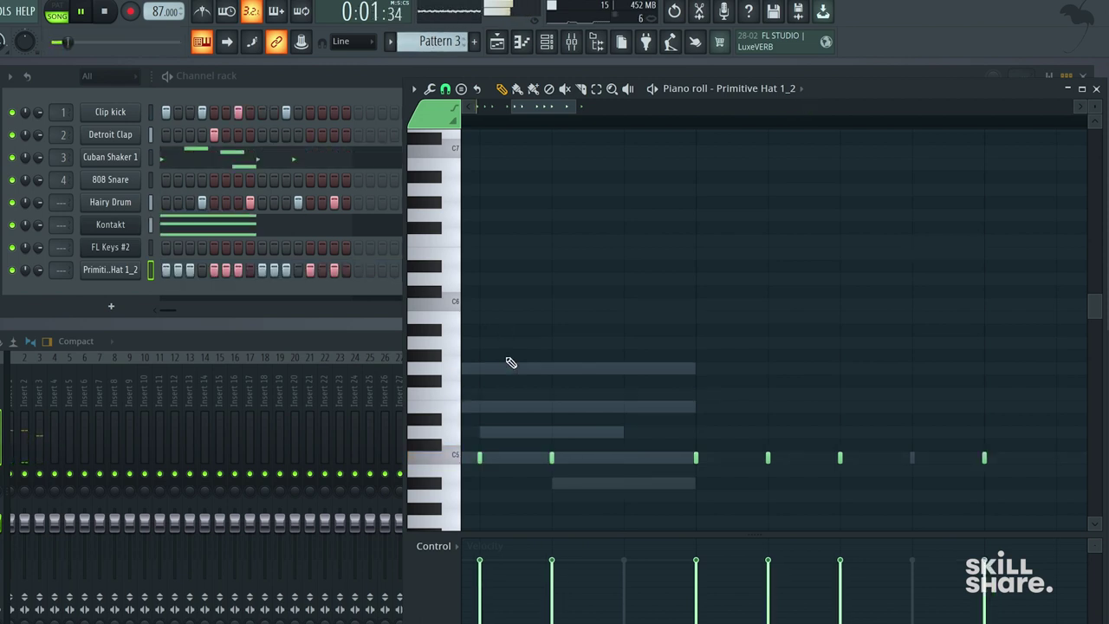
scroll(553, 457, "left", 1)
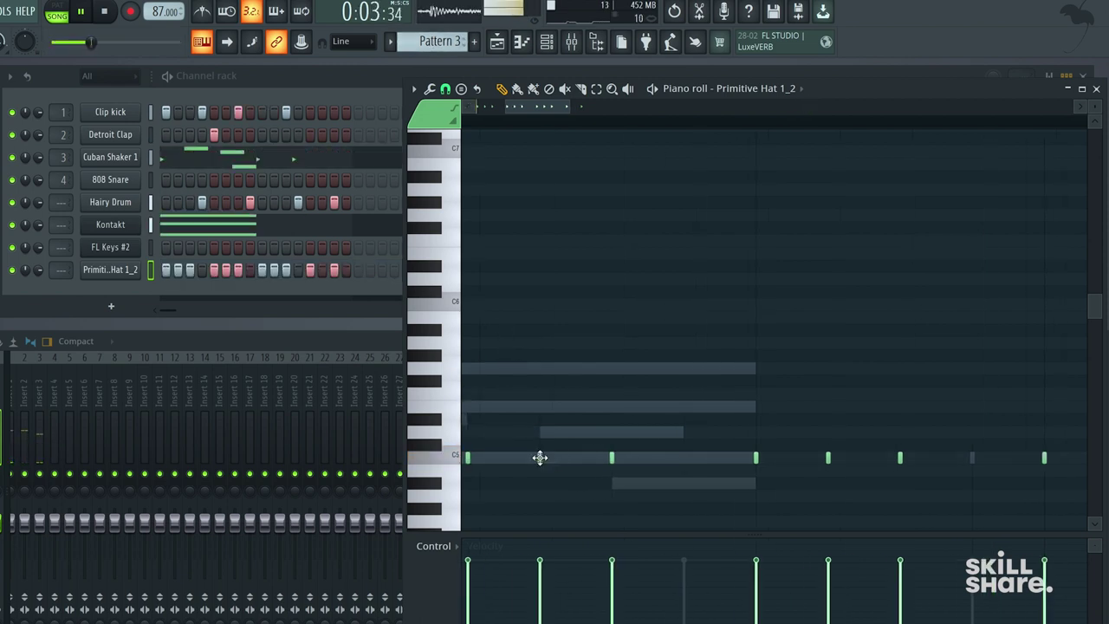
Select all of Pattern 3's hi-hat notes and shift them slightly later
scroll(540, 458, "down", 1)
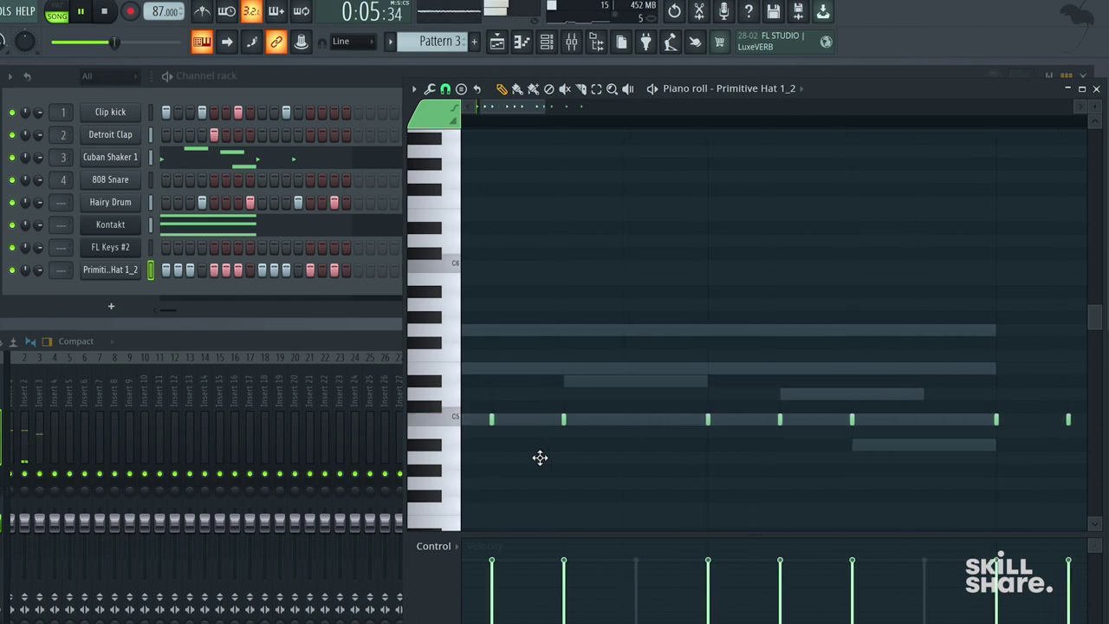
key("ctrl+a")
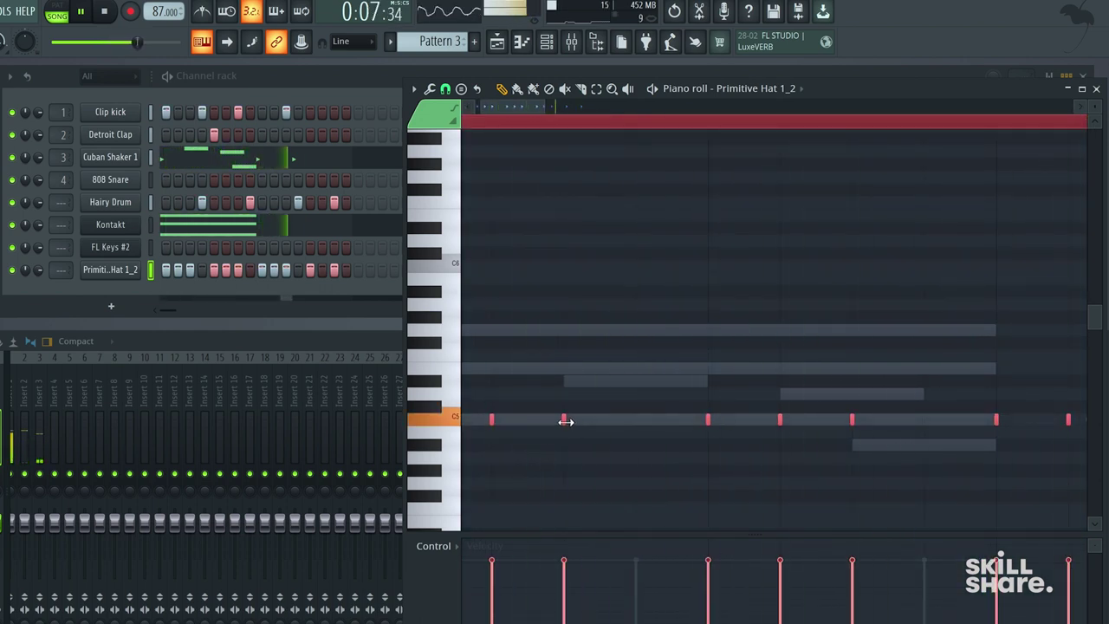
left_click_drag(565, 421, 575, 421)
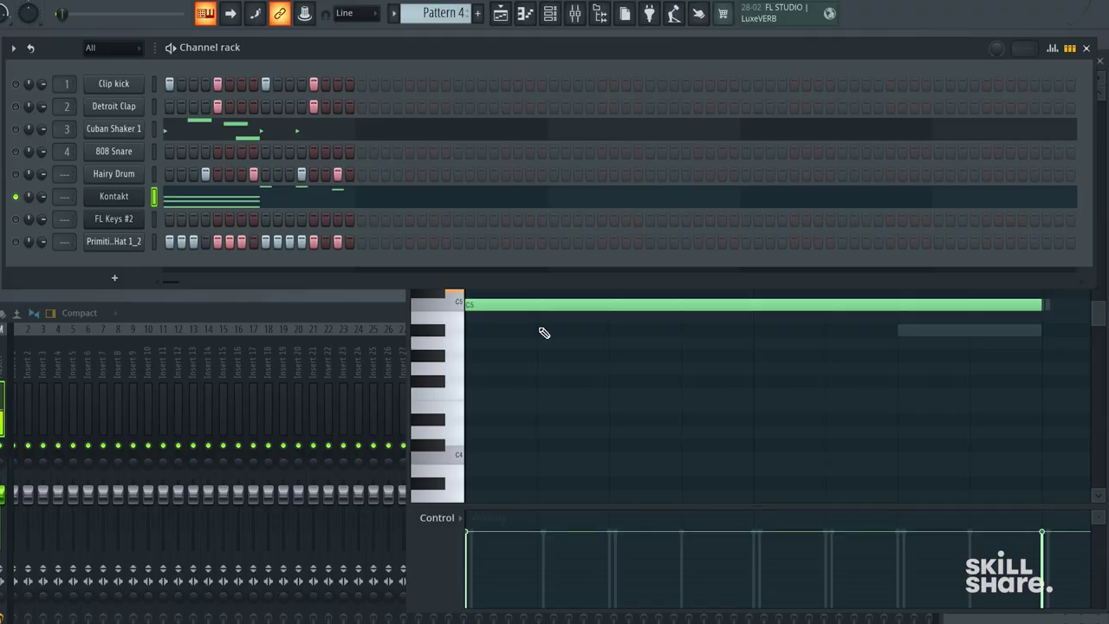
Bring up Pattern 4's Kontakt chord notes in the piano roll and play them
scroll(544, 333, "up", 6)
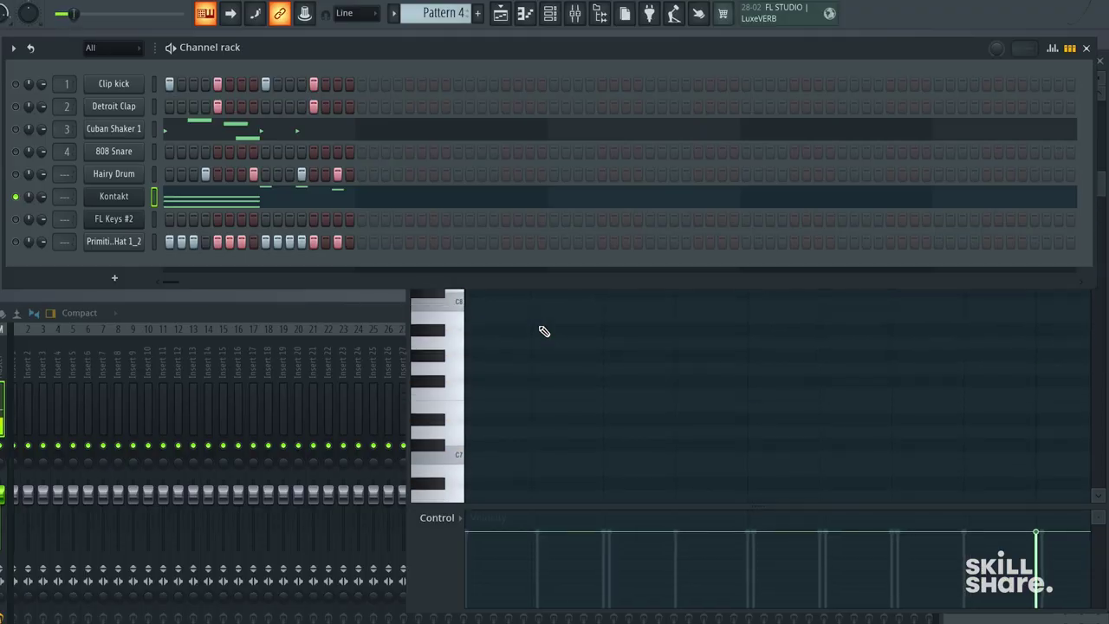
left_click(442, 335)
scroll(511, 299, "down", 4)
key("space")
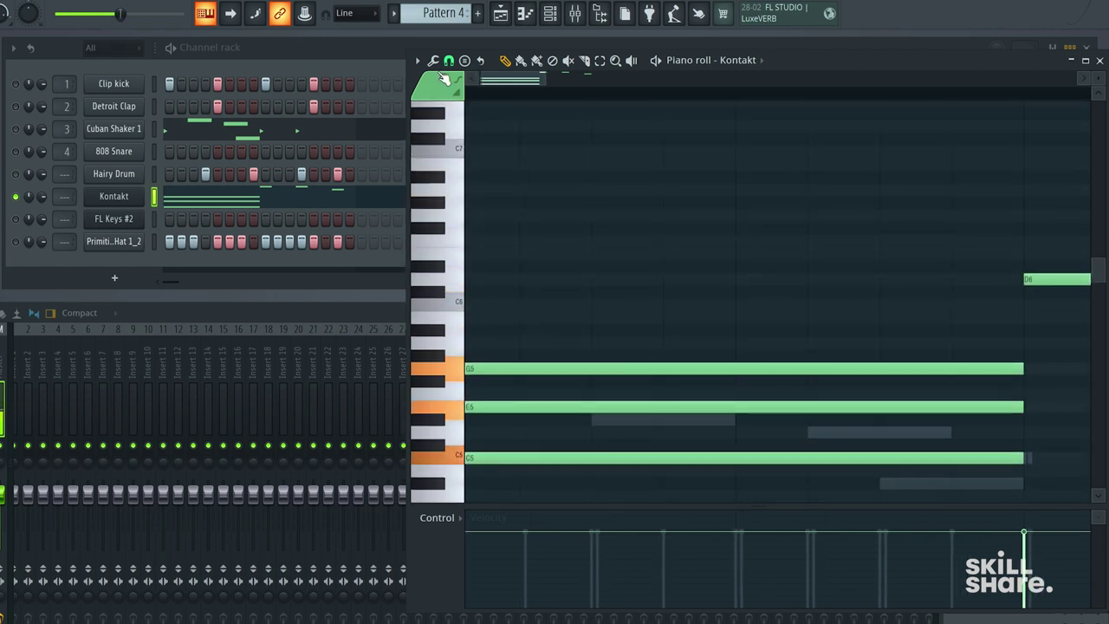
Nudge the G5 chord note in Pattern 4 slightly later and audition it
left_click(437, 63)
left_click(437, 63)
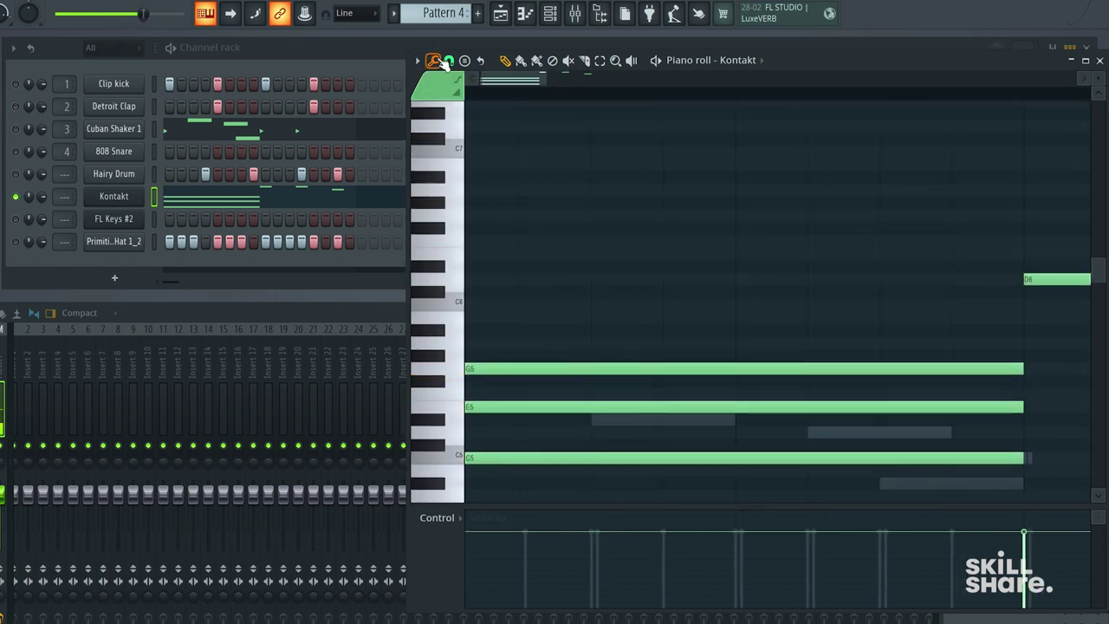
key("space")
left_click(600, 60)
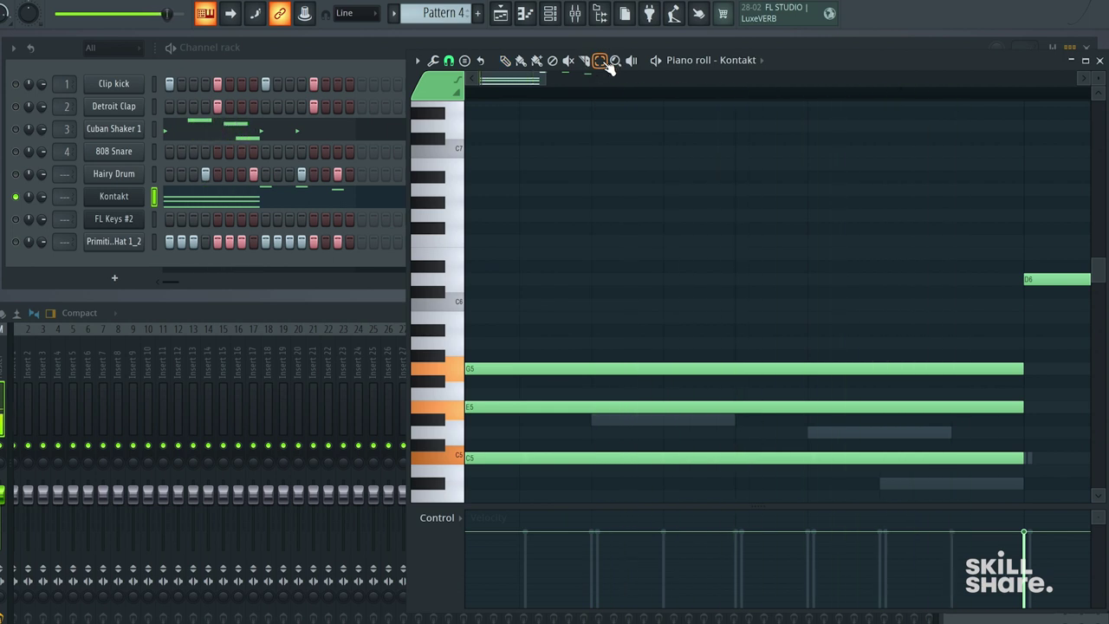
key("space")
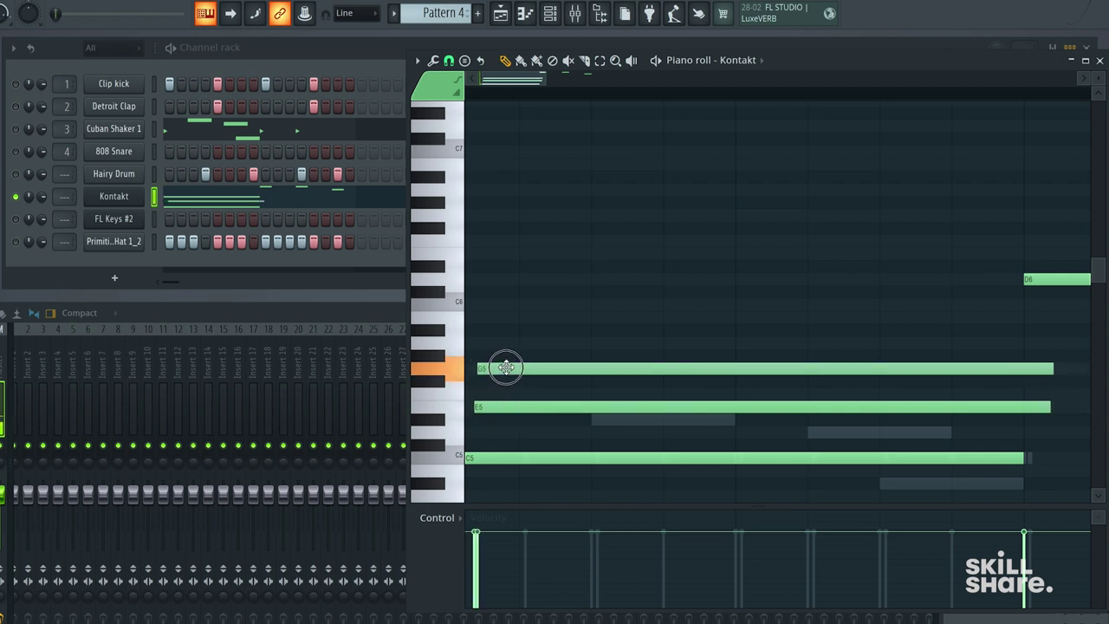
left_click_drag(506, 367, 512, 368)
key("space")
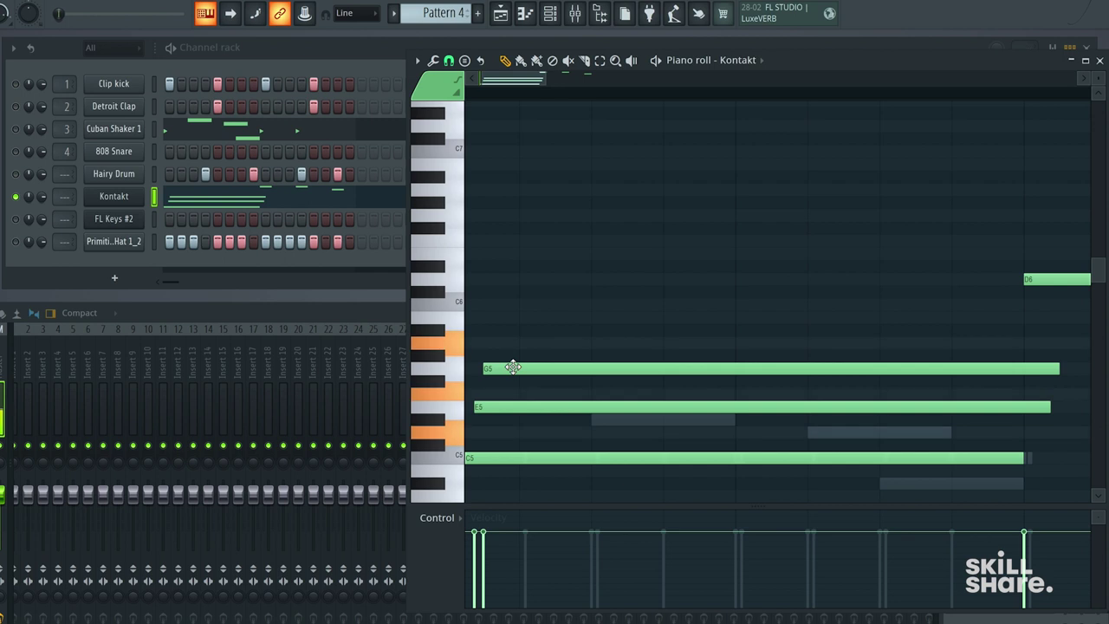
key("space")
key("space")
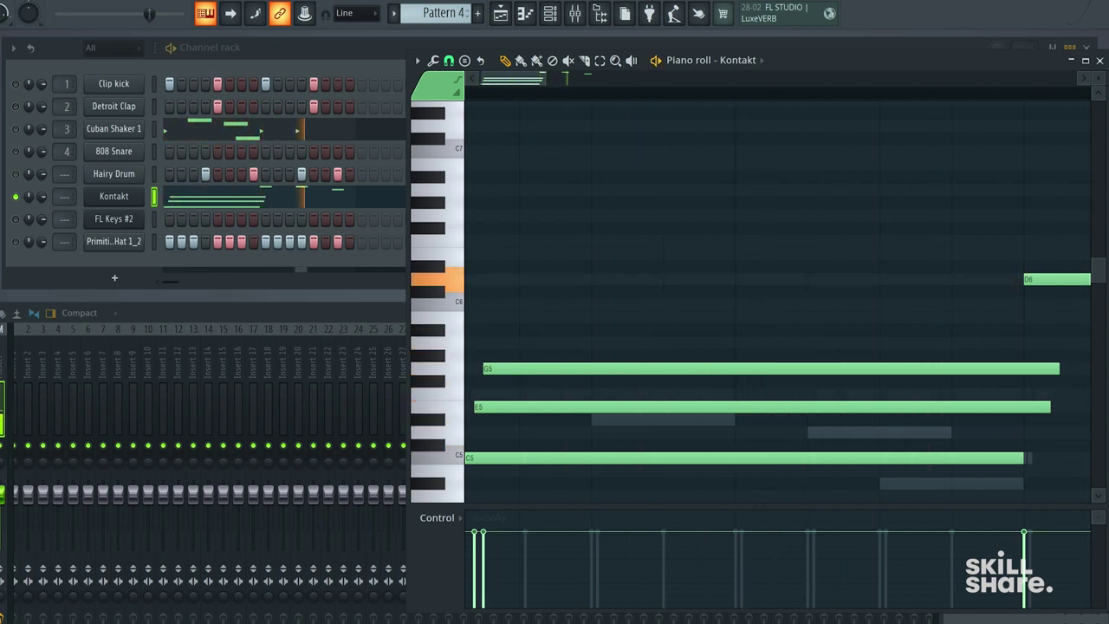
Return E5 and G5 to the bar start, then nudge E5 slightly later
key("space")
key("space")
key("space")
mouse_move(507, 410)
left_mouse_down()
mouse_move(477, 408)
mouse_move(499, 408)
left_mouse_up()
left_click_drag(536, 370, 468, 374)
key("space")
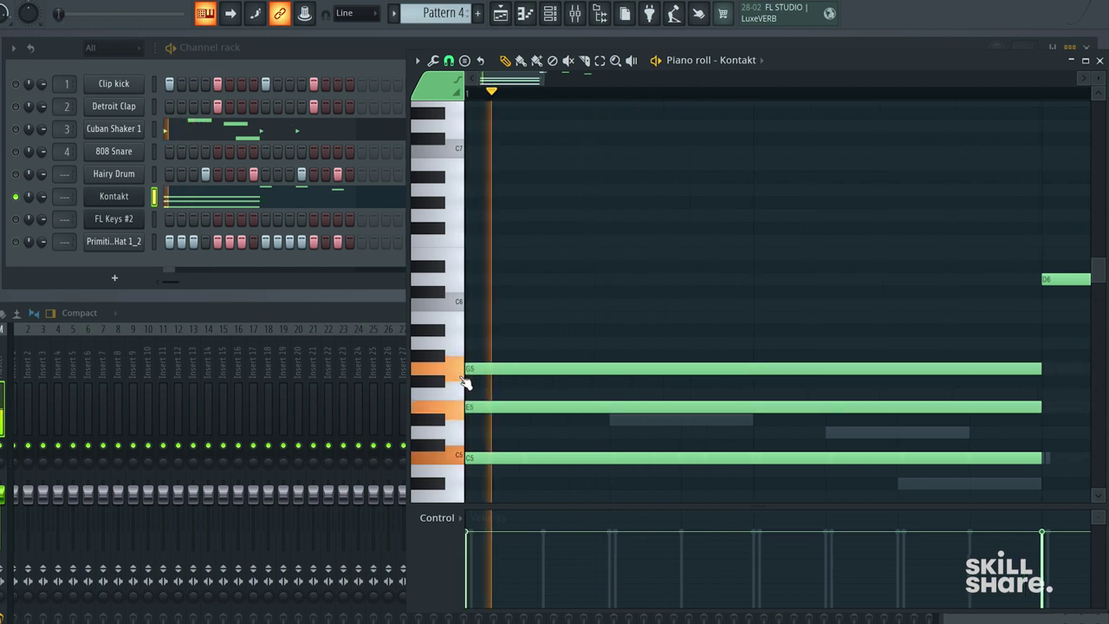
key("space")
left_click_drag(476, 408, 523, 373)
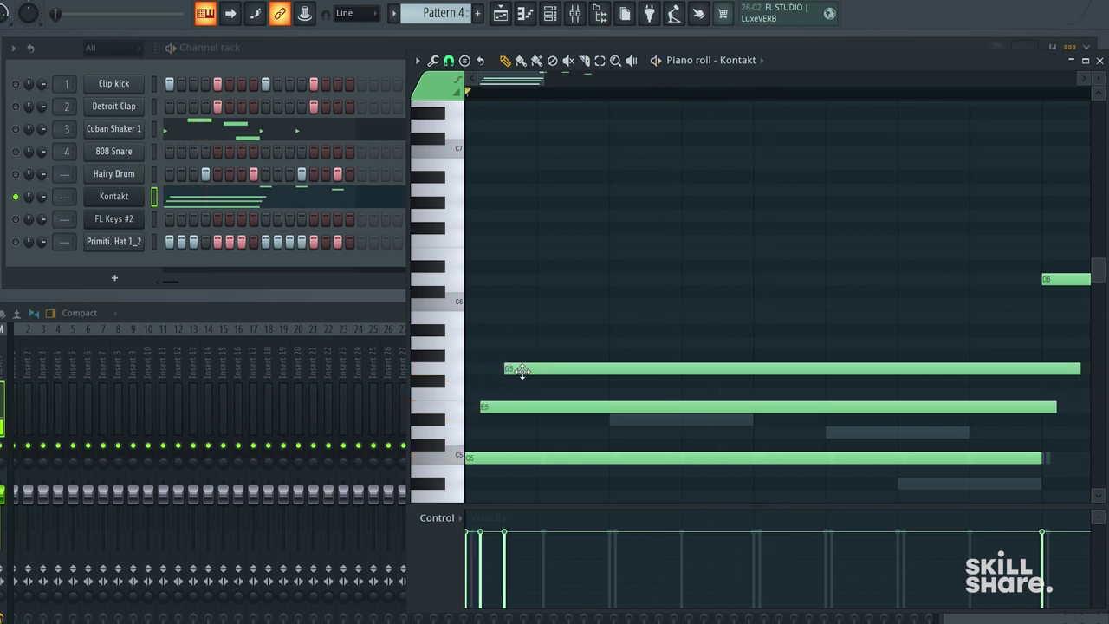
key("space")
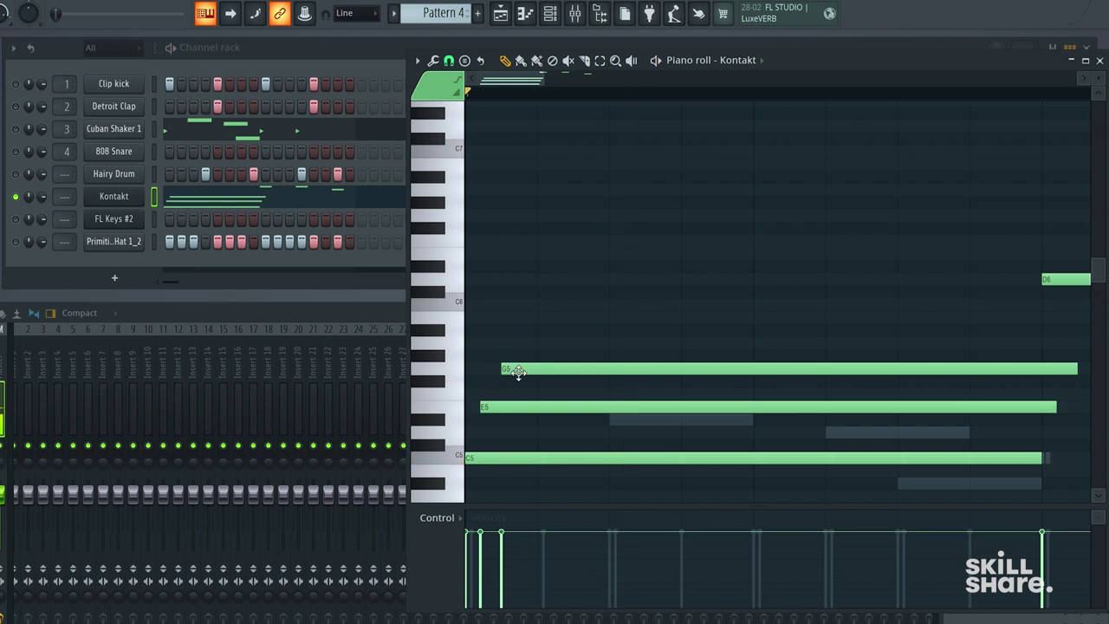
Switch to Pattern 1 and nudge its D5 chord note slightly later, then play it
left_click(393, 14)
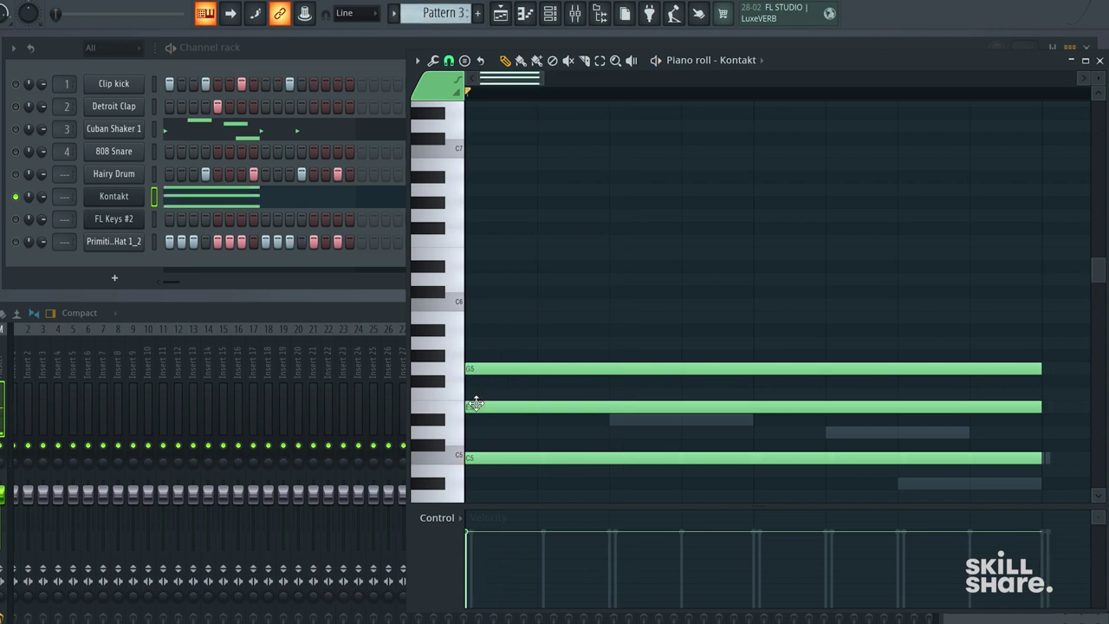
key("KP_Subtract")
key("KP_Subtract")
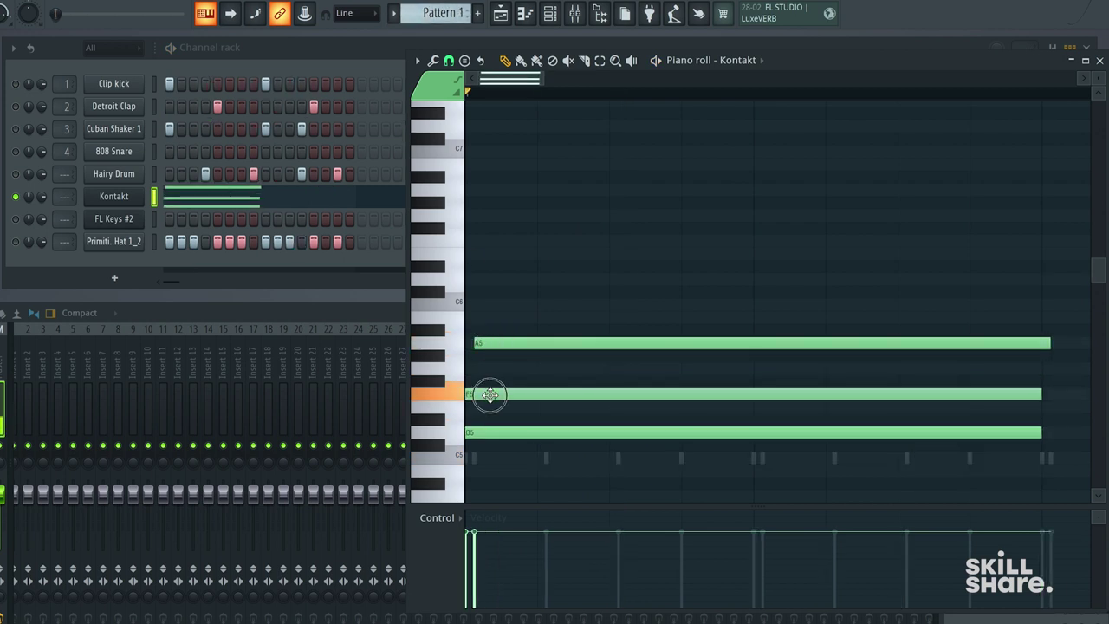
left_click_drag(489, 433, 506, 433)
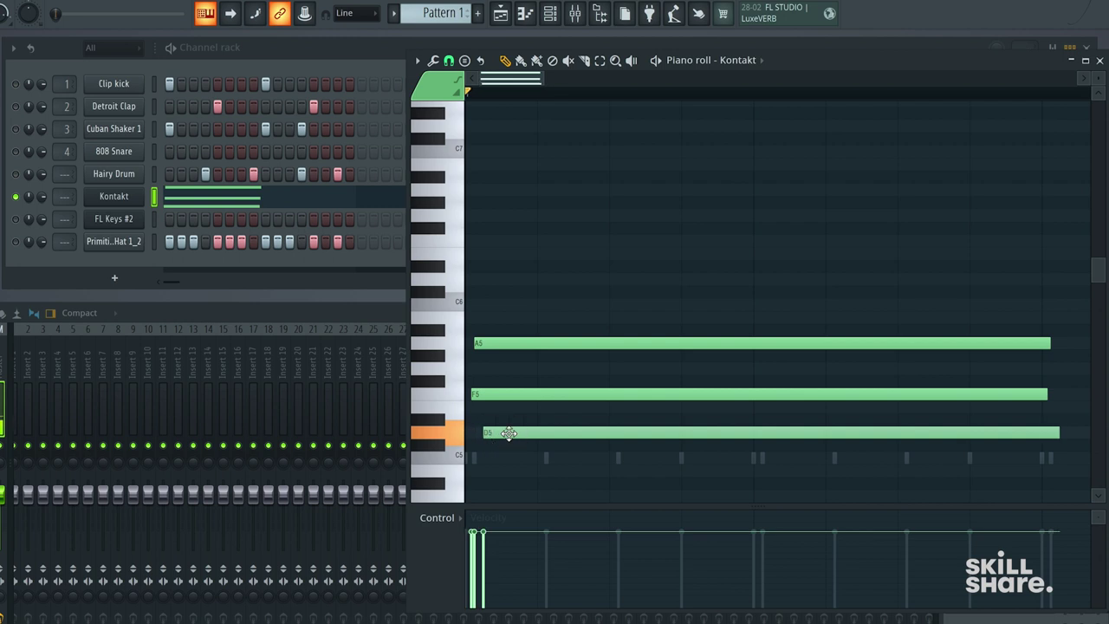
key("space")
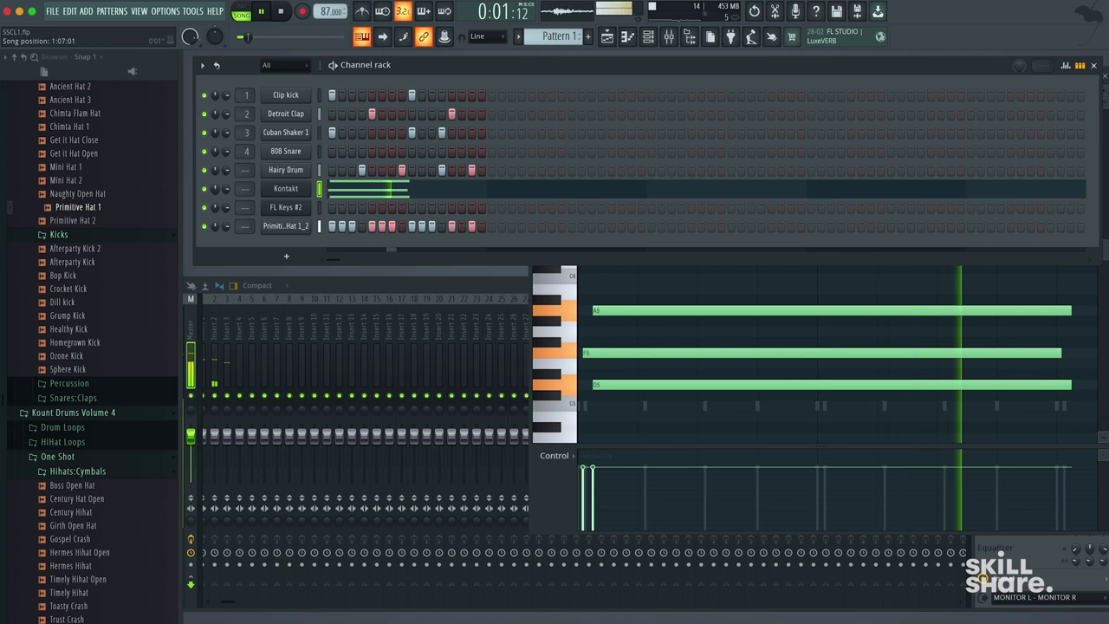
Show Pattern 2's Kontakt piano roll and move it left to uncover the mixer inserts
scroll(559, 36, "down", 1)
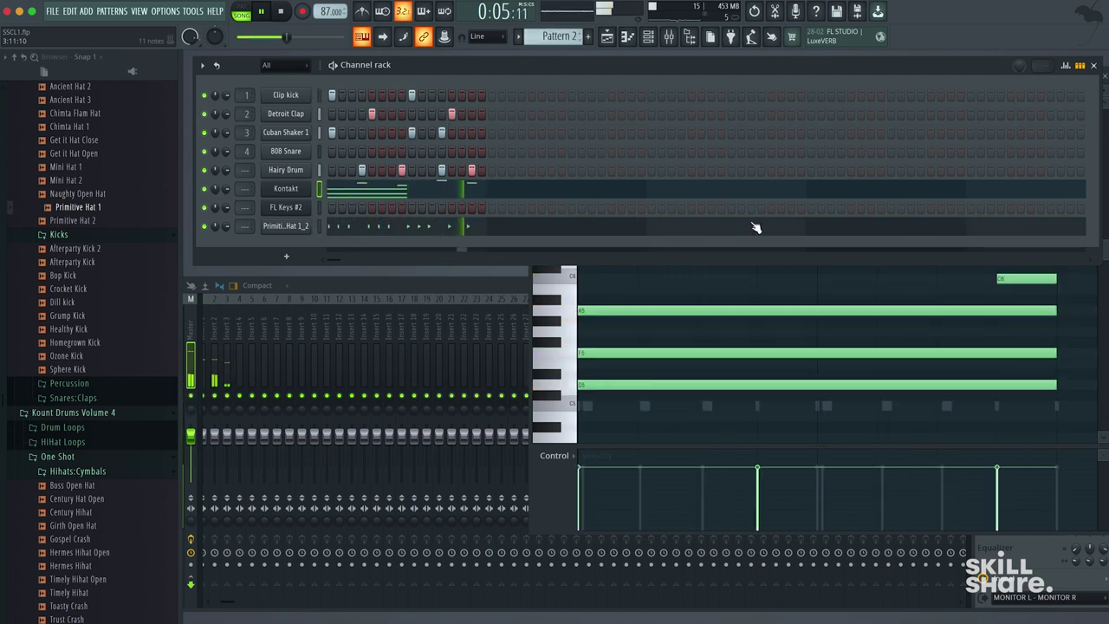
key("F7")
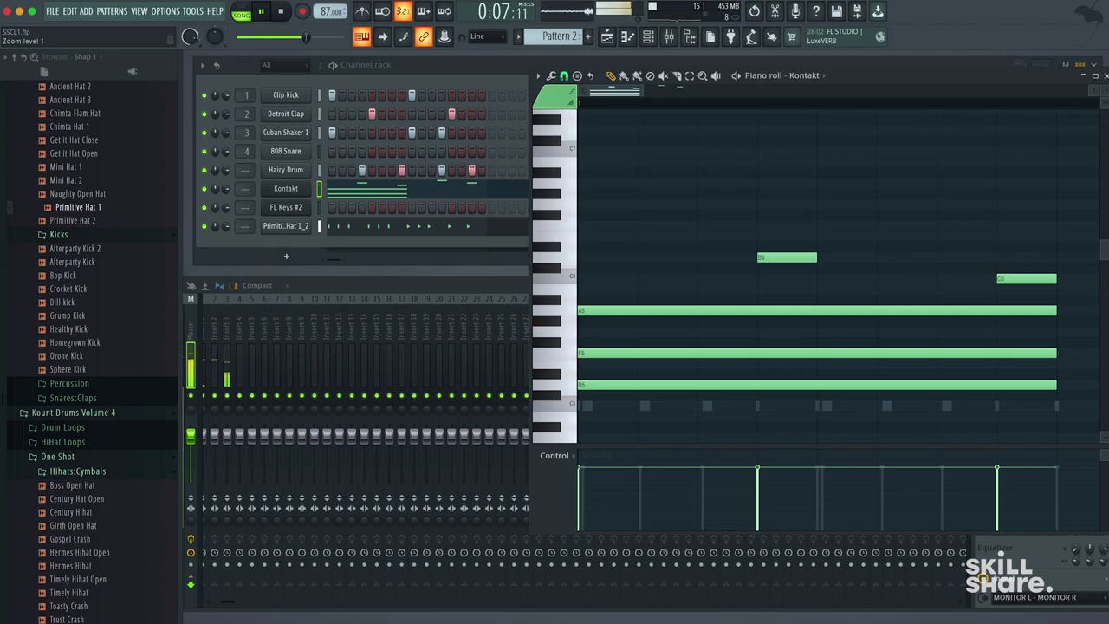
left_click_drag(960, 75, 779, 71)
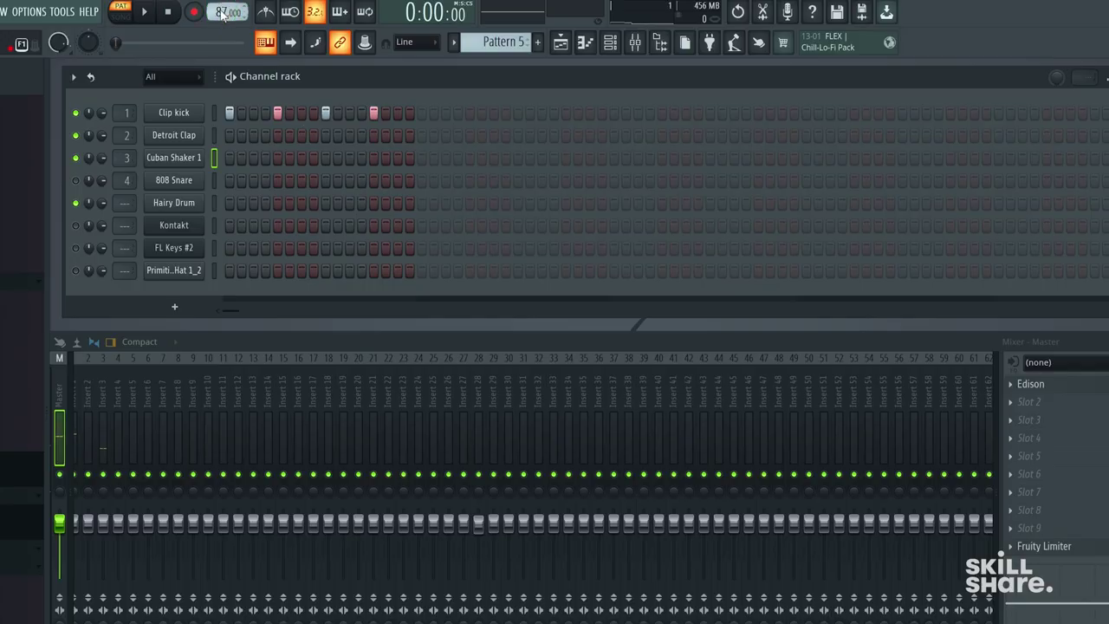
Choose a preset tempo, then drag the tempo down to about 119 BPM
right_click(229, 19)
left_click(370, 114)
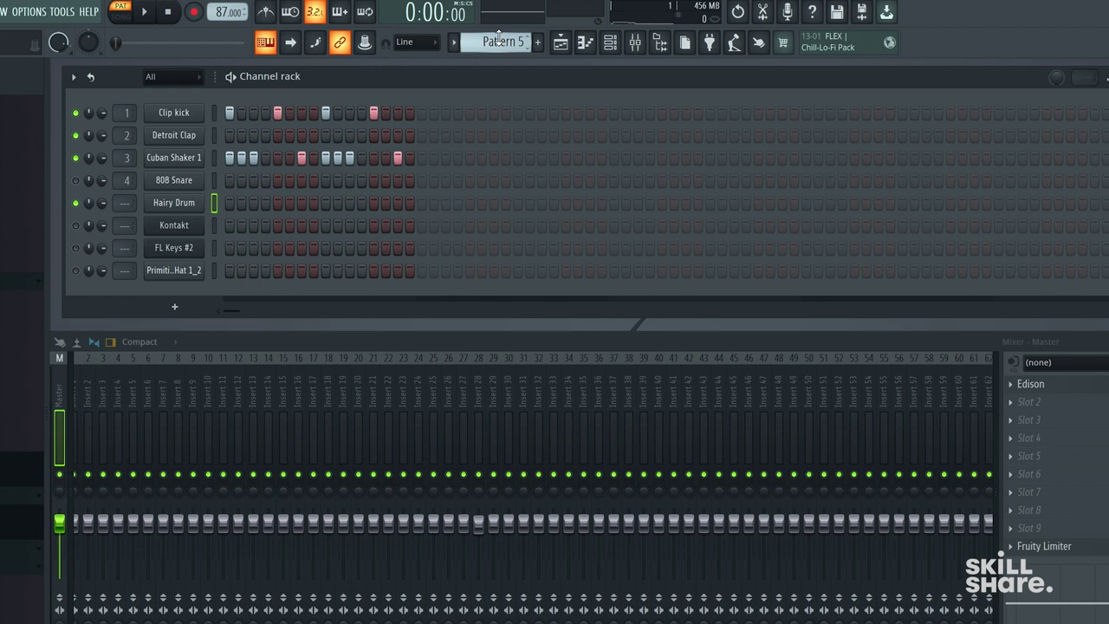
key("space")
left_click_drag(227, 11, 227, 40)
Add Cuban Shaker 1 hits on steps 1 and 14 of Pattern 5
key("space")
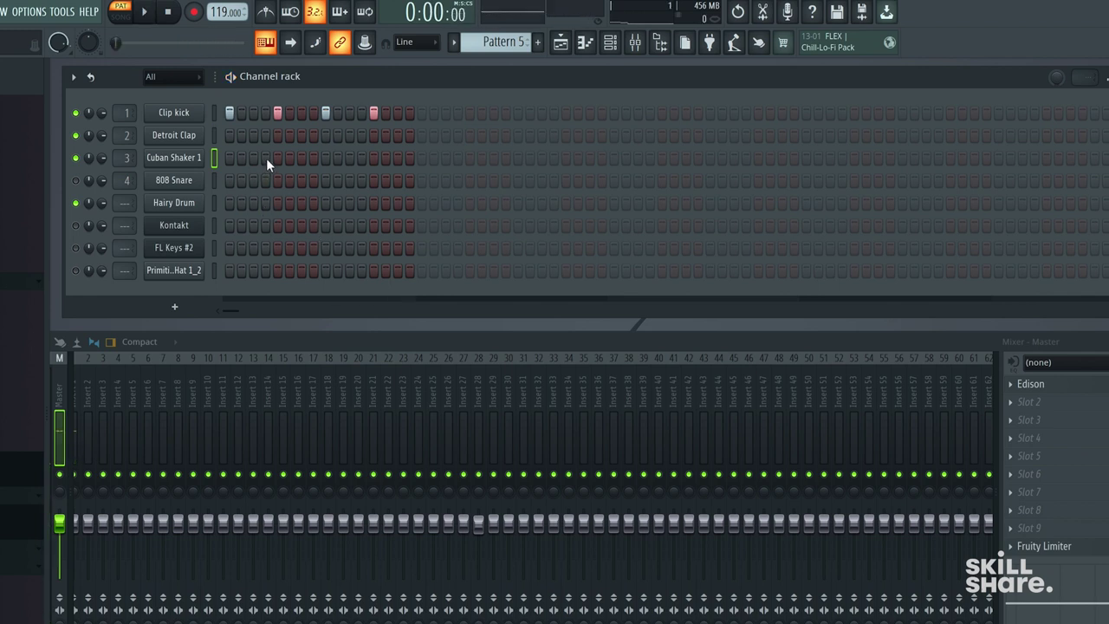
left_click(229, 158)
left_click(385, 157)
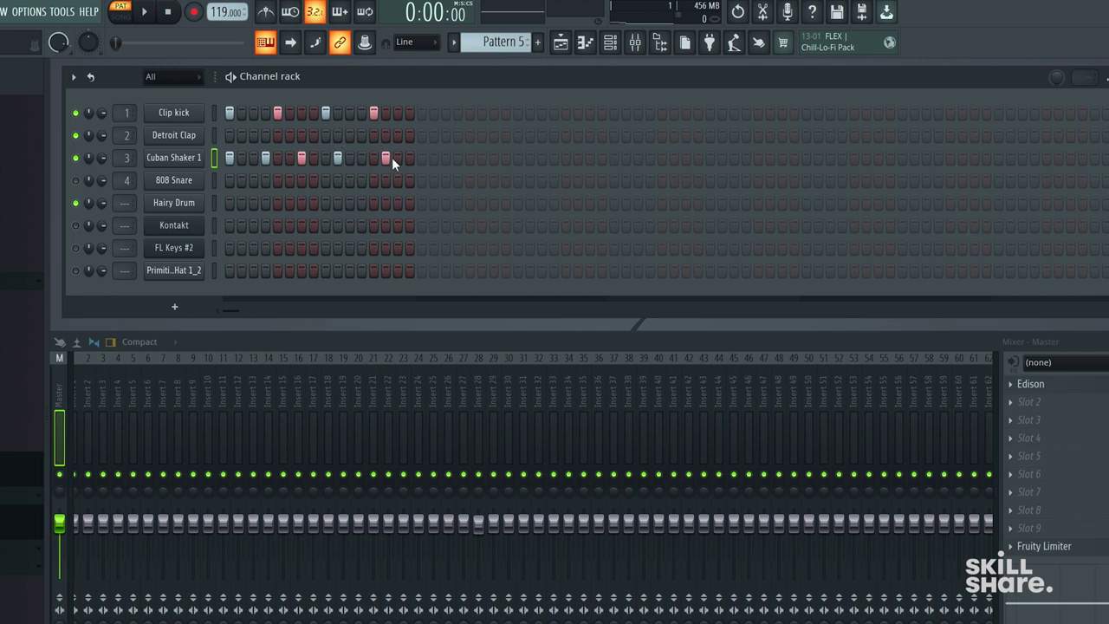